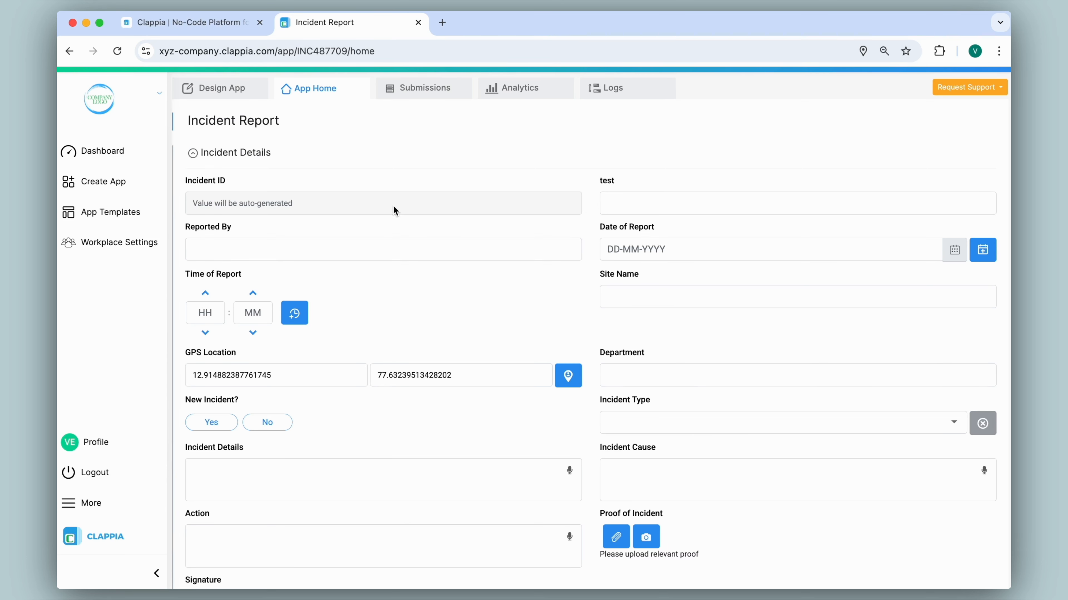
# Step: Open the Incident Report print template for editing from the app's print settings
pyautogui.click(237, 90)
pyautogui.click(507, 119)
pyautogui.click(350, 296)
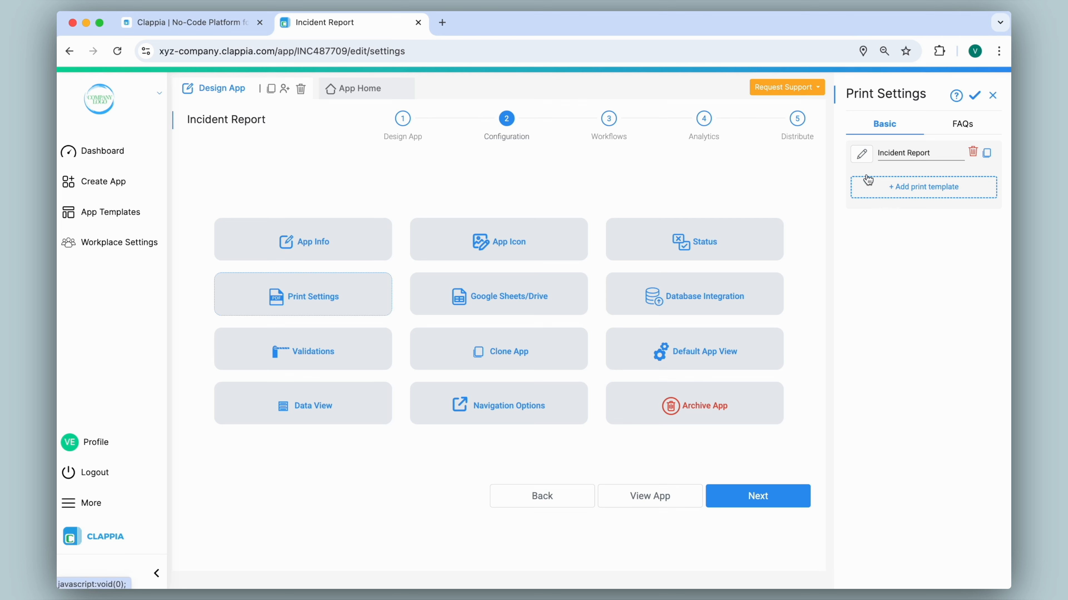
pyautogui.click(862, 154)
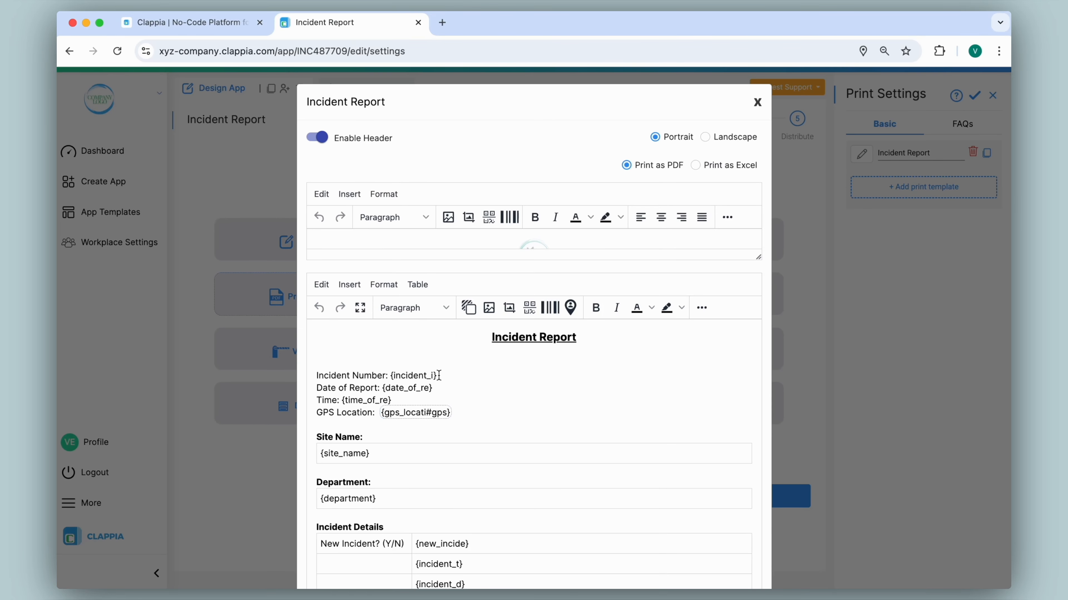
# Step: Replace the Incident Number line with "Incident ID:" followed by a CODE 128 bar code of the Incident ID field at 15% width
pyautogui.moveTo(443, 374); pyautogui.dragTo(357, 374)
pyautogui.write('ID:')
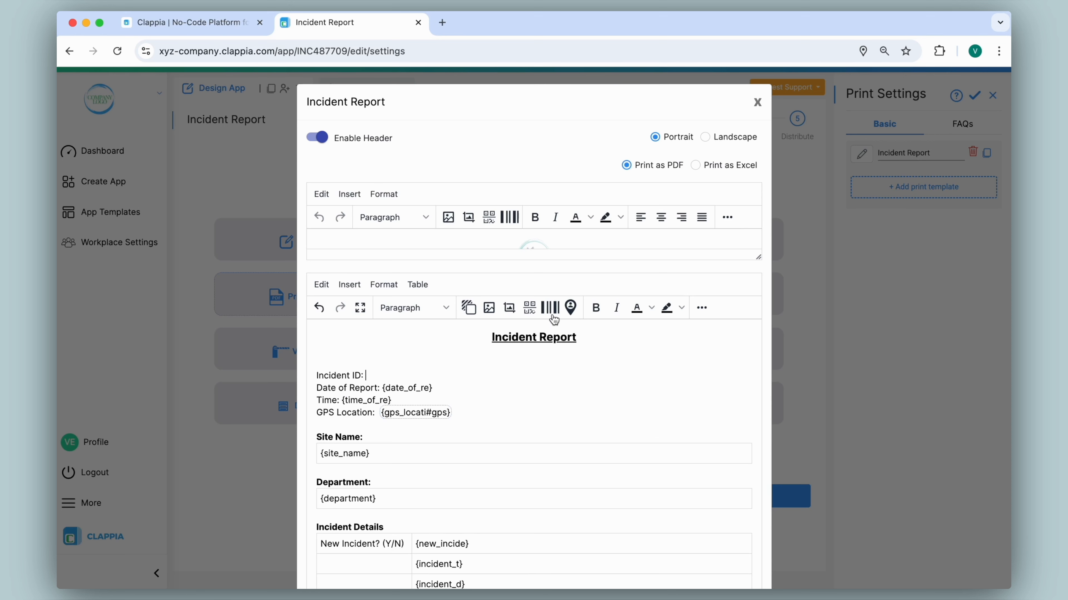
pyautogui.click(551, 307)
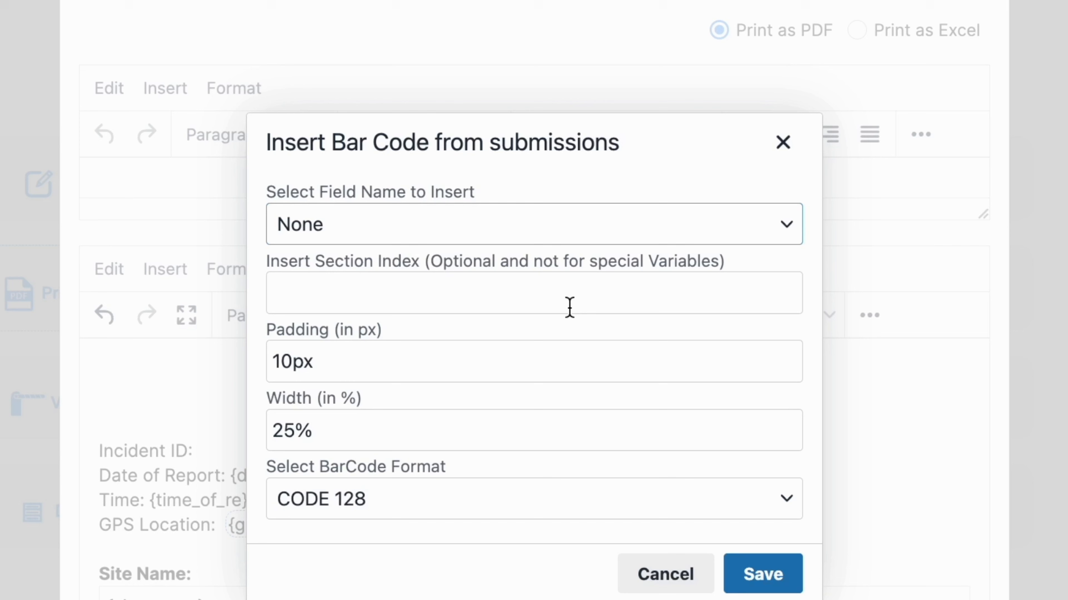
pyautogui.click(512, 215)
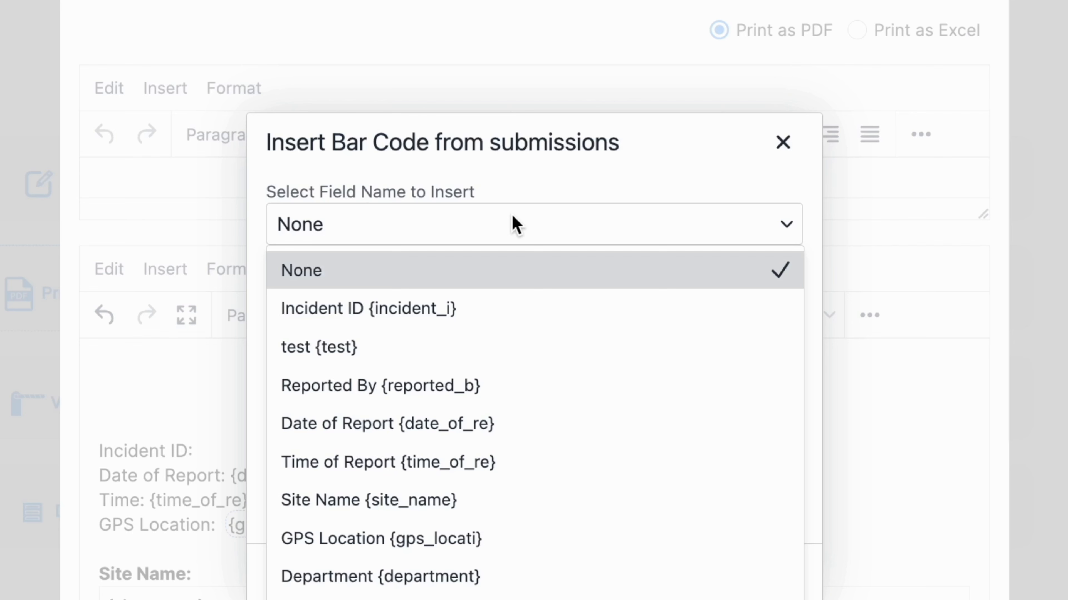
pyautogui.click(386, 312)
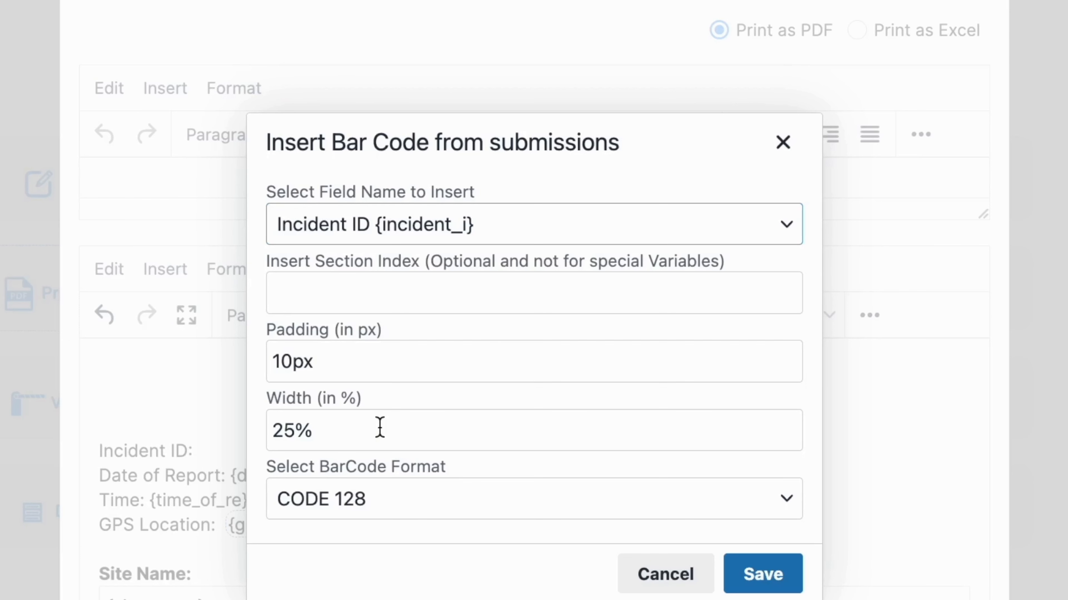
pyautogui.click(293, 430)
pyautogui.press('BackSpace')
pyautogui.write('1')
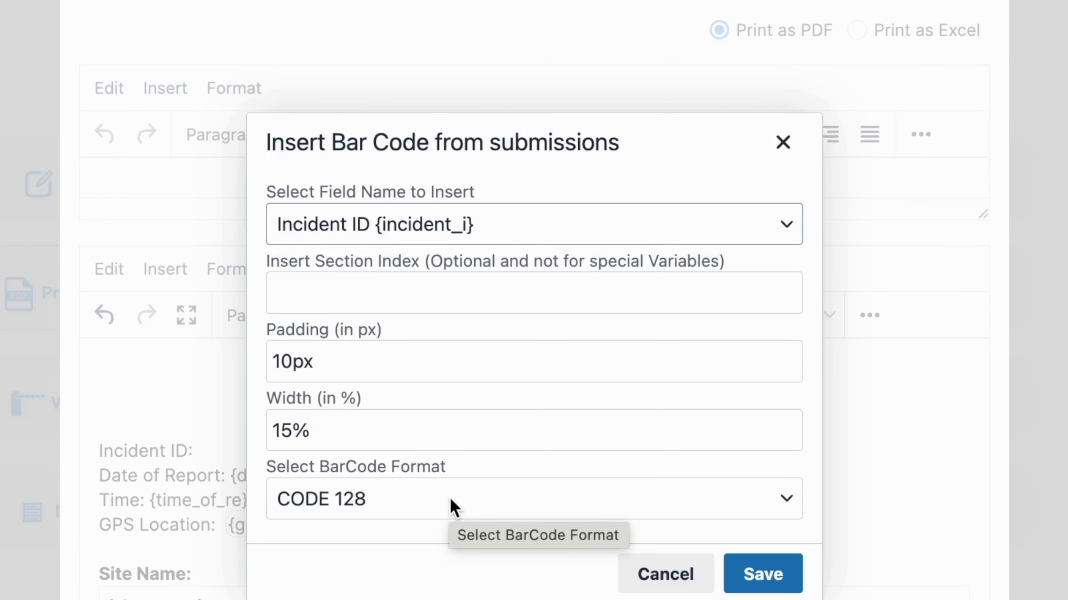
pyautogui.click(417, 509)
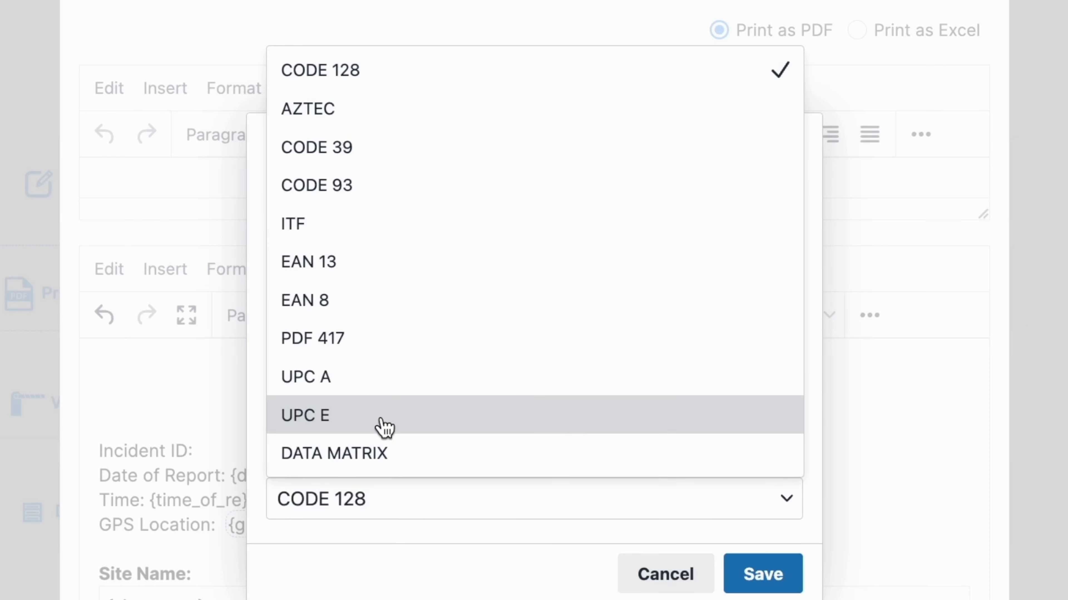
pyautogui.click(373, 583)
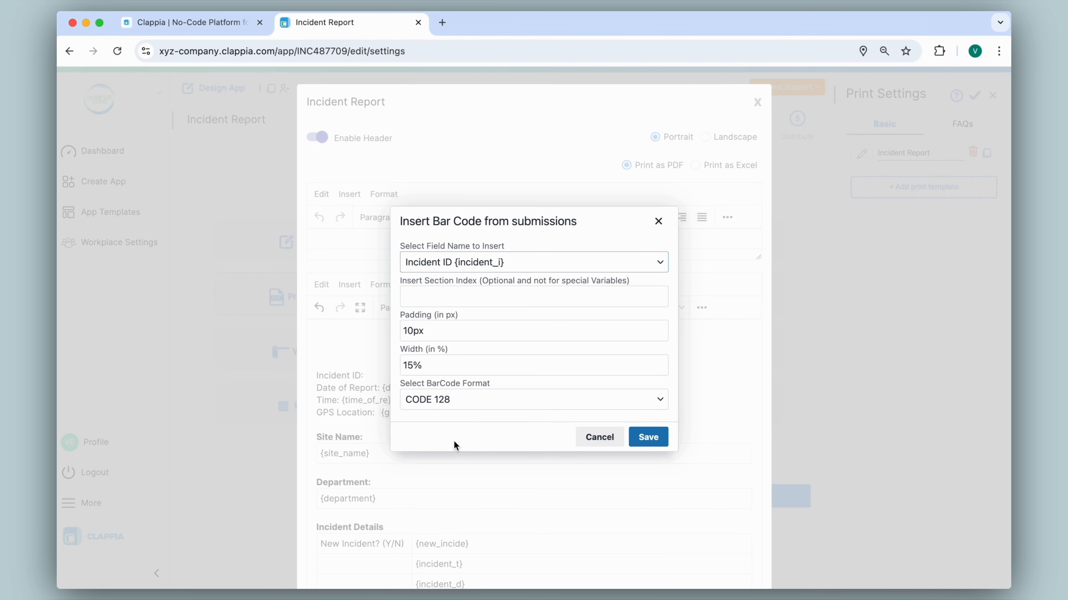
pyautogui.click(648, 437)
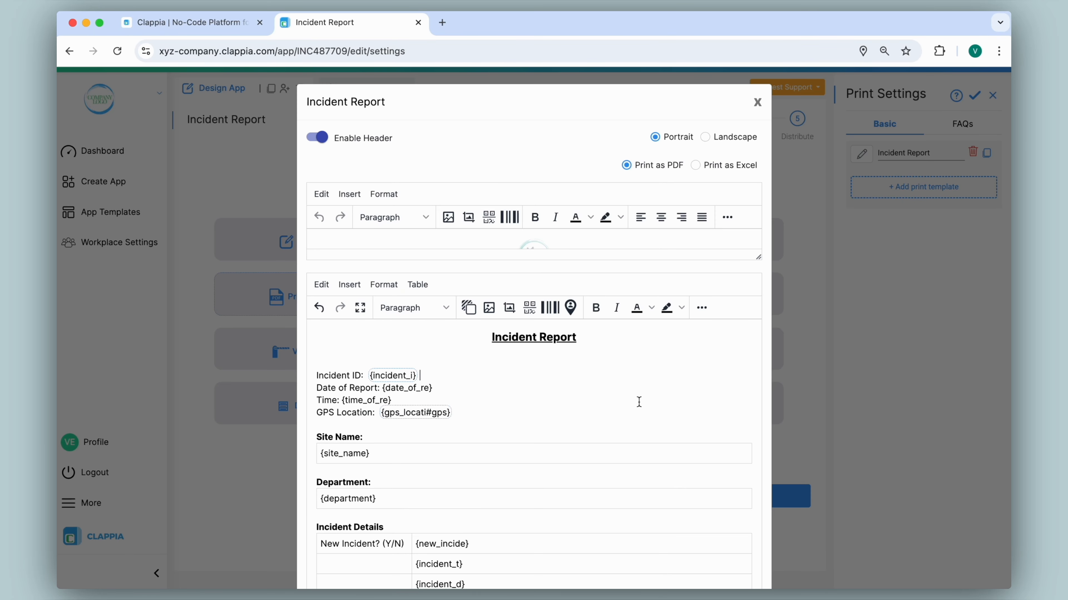
# Step: Save the Incident Report print template and close its editor
pyautogui.scroll(-10, 638, 400)
pyautogui.click(693, 554)
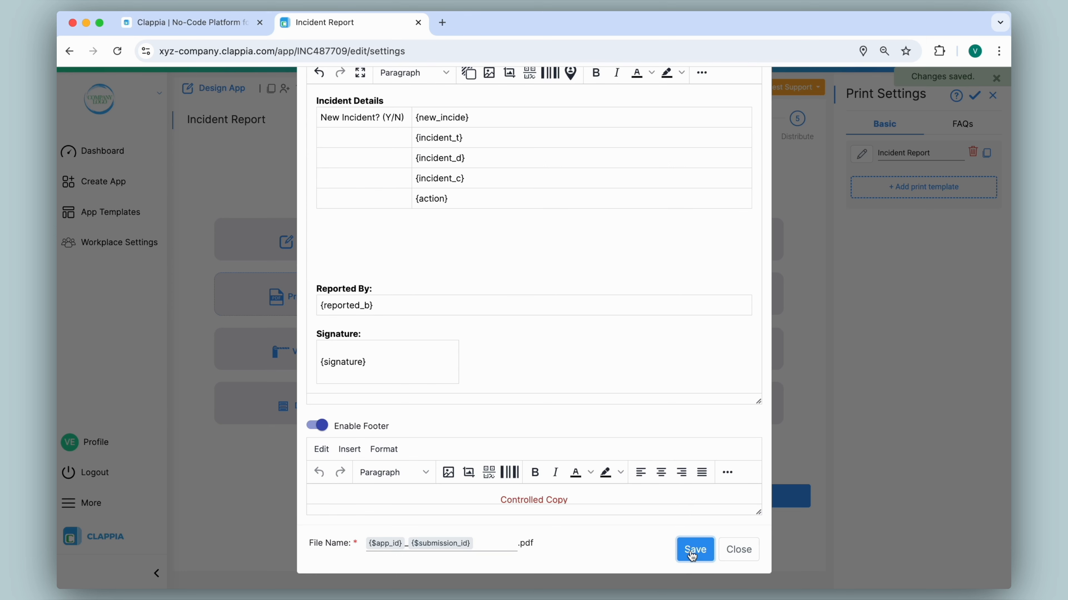
pyautogui.click(739, 551)
# Step: Generate the PDF of the first submission in the Incident Report list, check the bar code in the preview, and close it
pyautogui.click(350, 89)
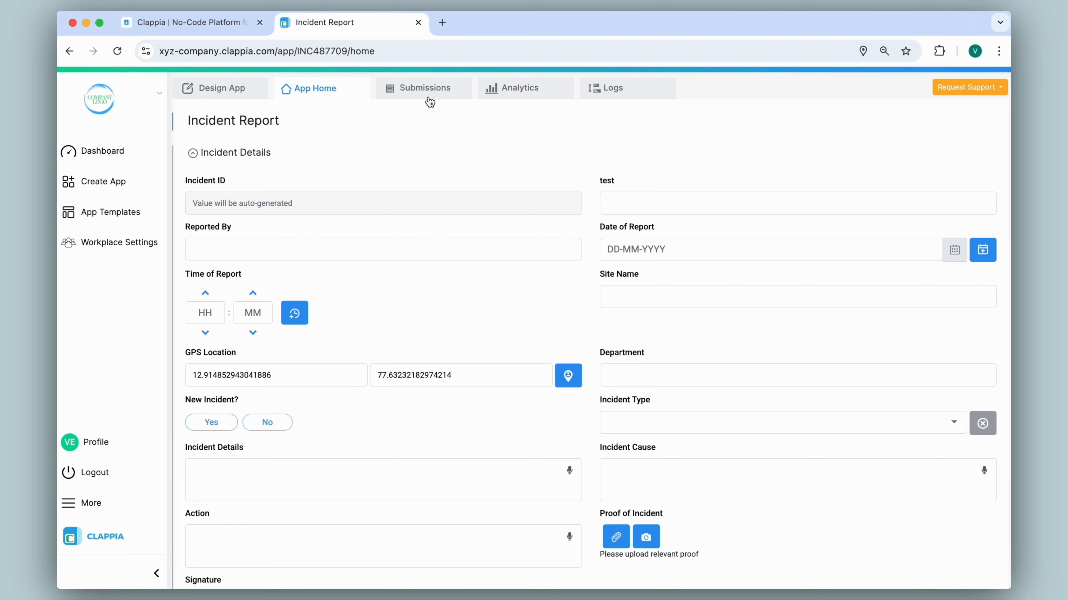
pyautogui.click(433, 99)
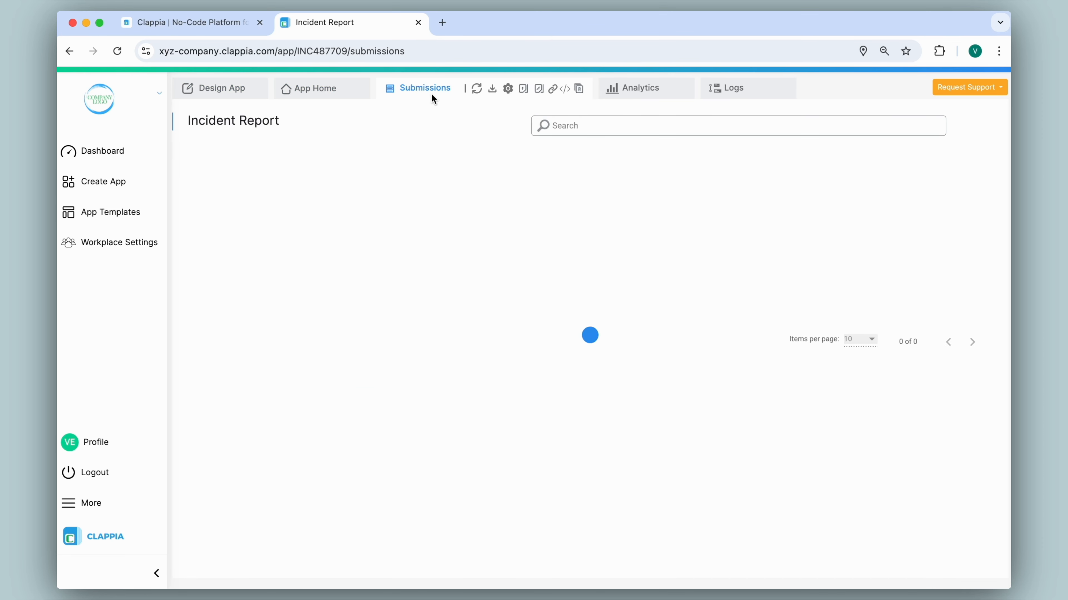
pyautogui.click(429, 204)
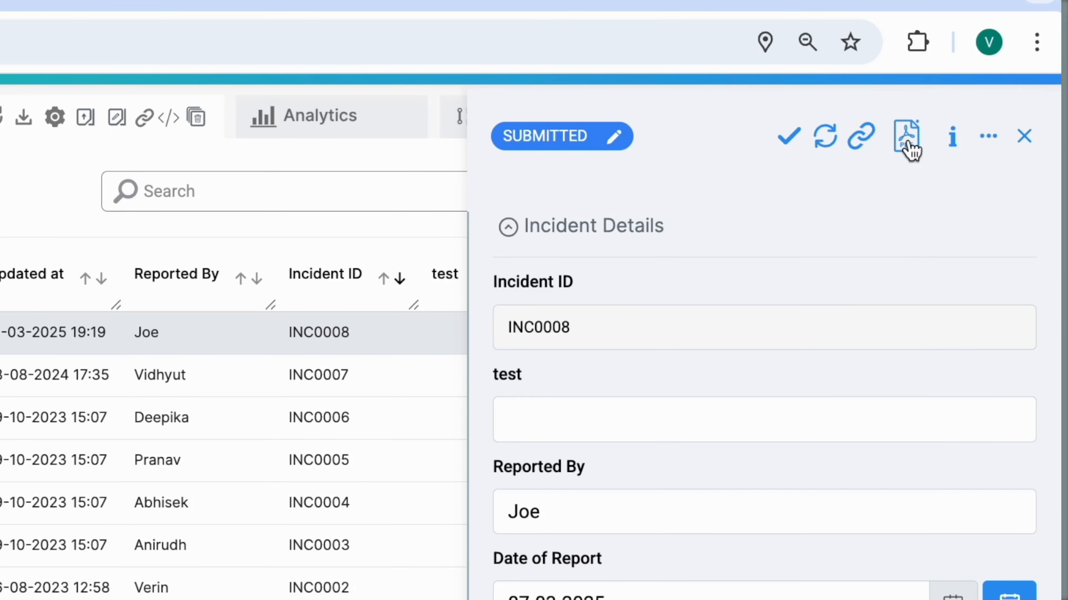
pyautogui.click(907, 141)
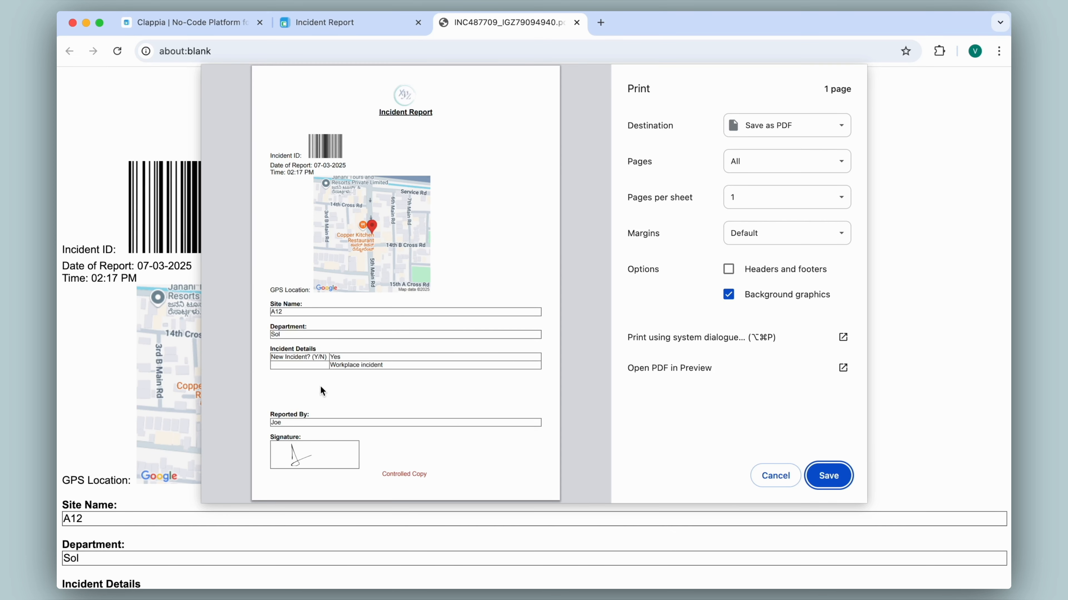
pyautogui.click(576, 23)
# Step: Open the Employee MIS app from the dashboard and add a second Details section to its form
pyautogui.click(143, 153)
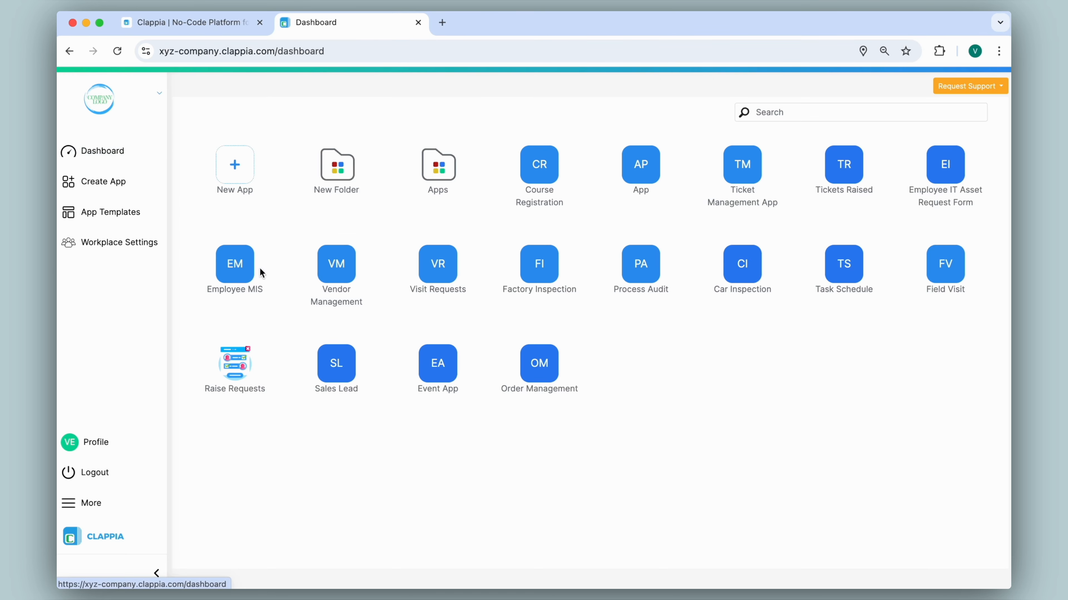
pyautogui.click(238, 266)
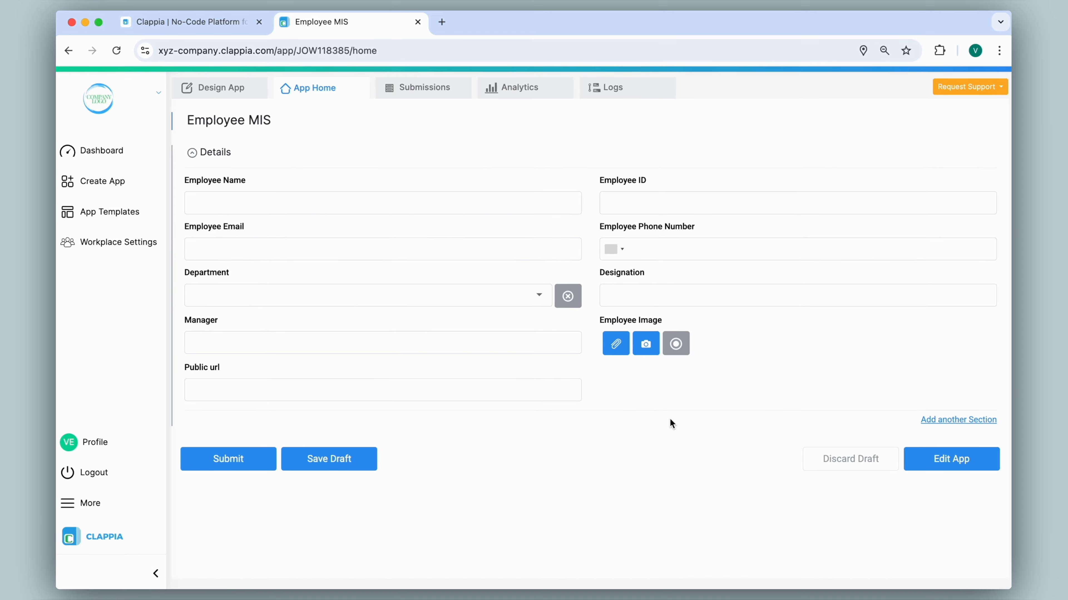
pyautogui.click(937, 420)
pyautogui.scroll(-3, 939, 425)
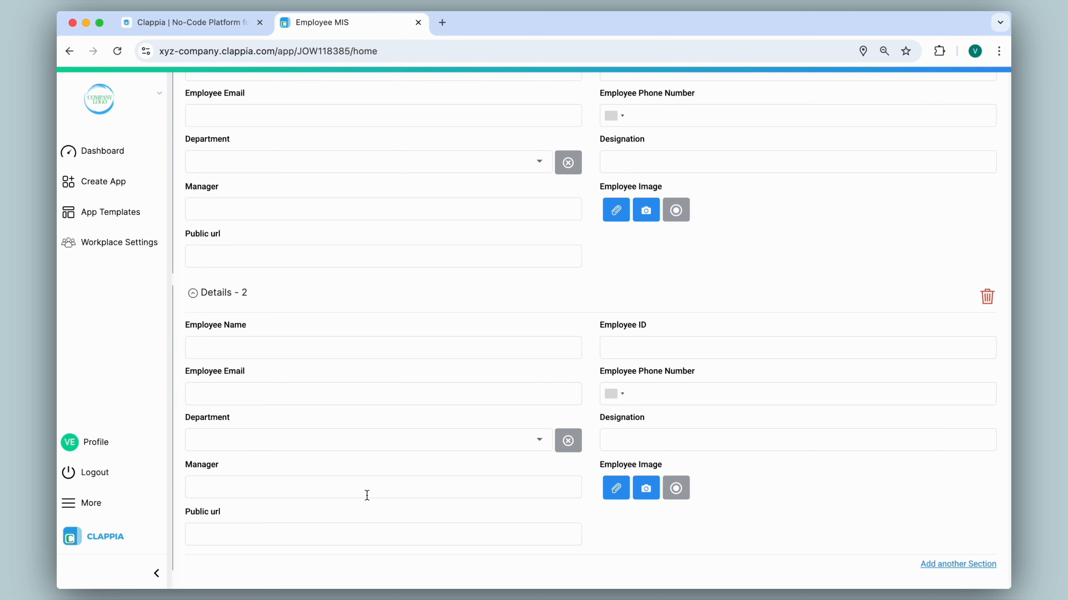
pyautogui.scroll(3, 366, 496)
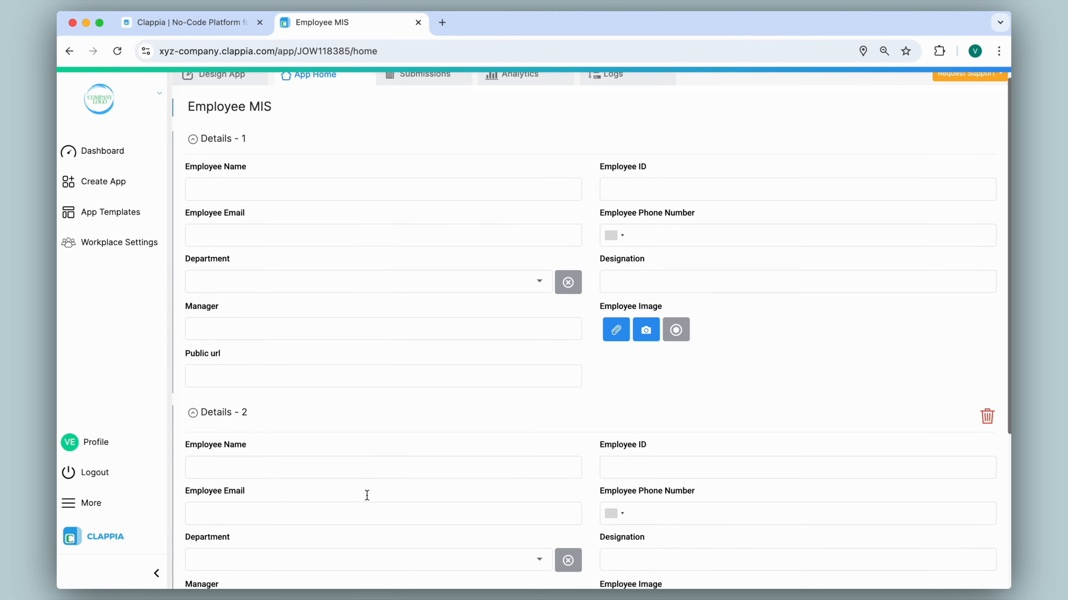
# Step: Review the advanced copy settings of the Details section in the Employee MIS app design
pyautogui.click(230, 93)
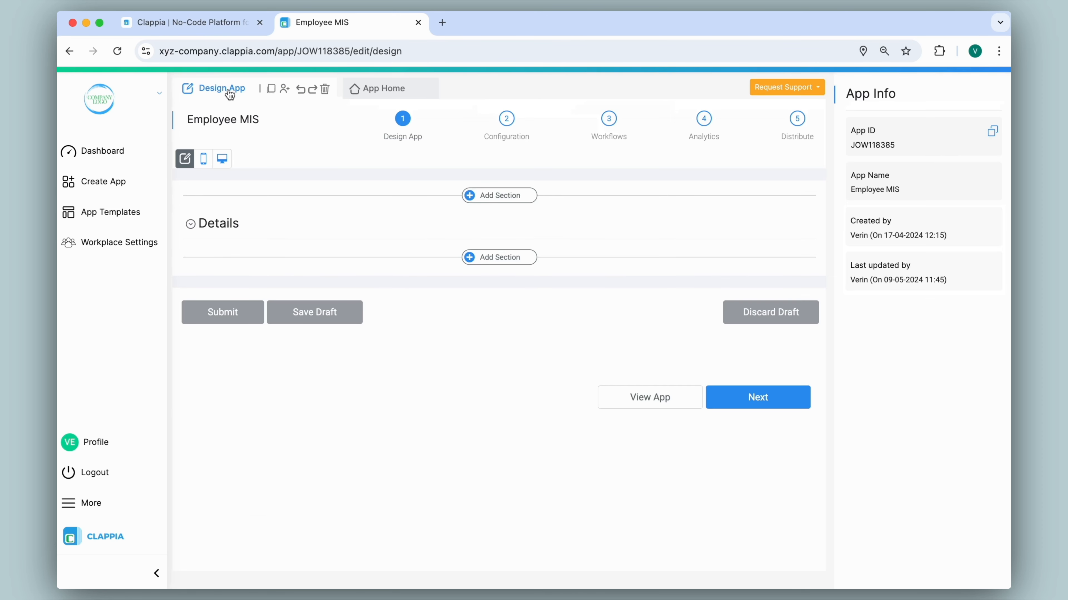
pyautogui.click(253, 224)
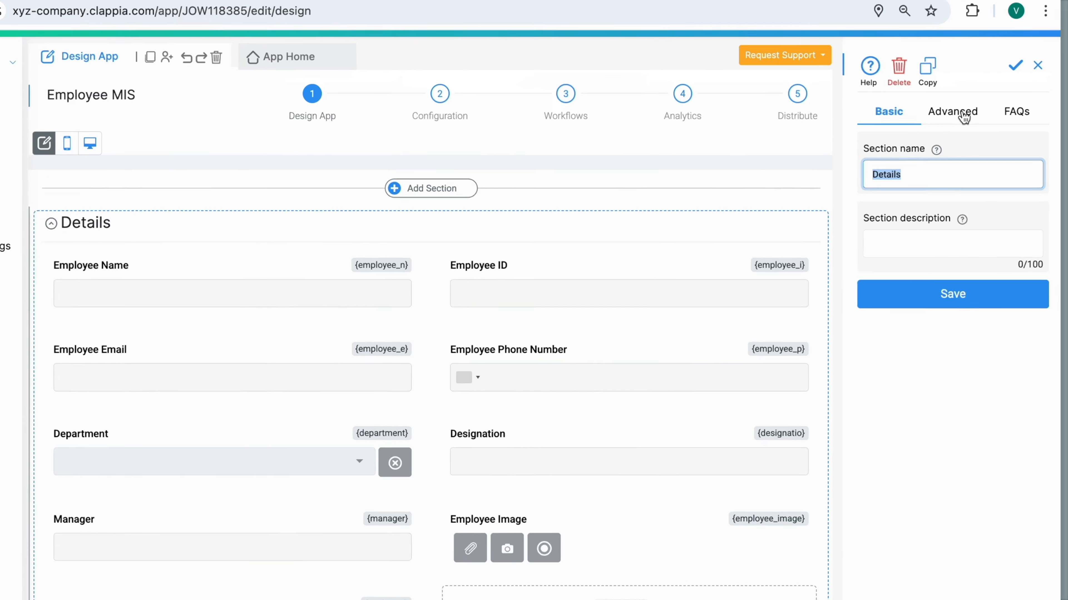
pyautogui.click(923, 133)
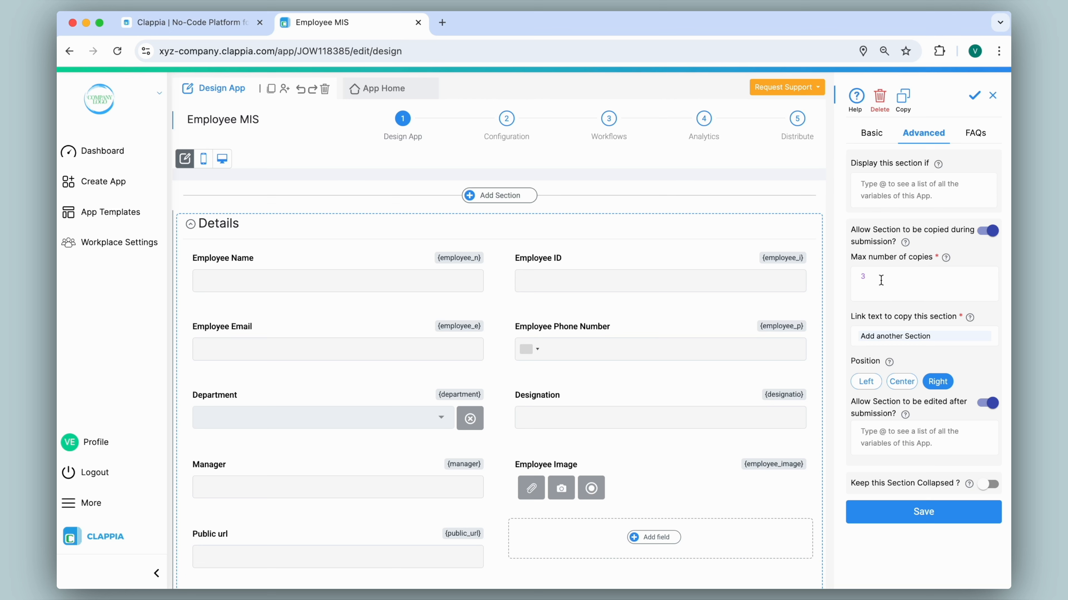
# Step: Open the Employee Barcode print template and insert a column headed "Barcodes" before the Employee ID column
pyautogui.click(506, 118)
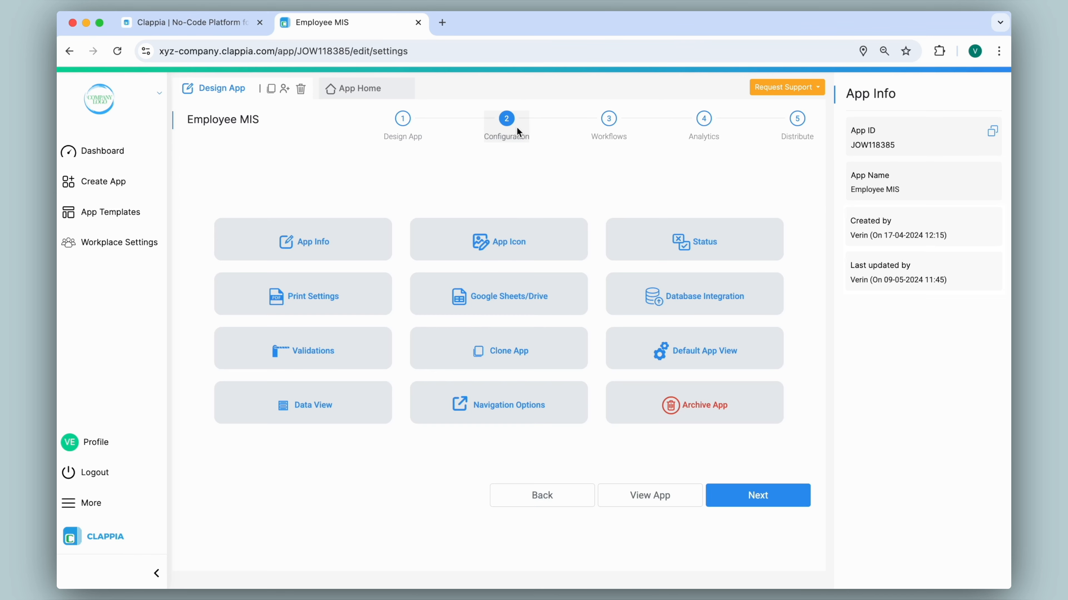
pyautogui.click(347, 302)
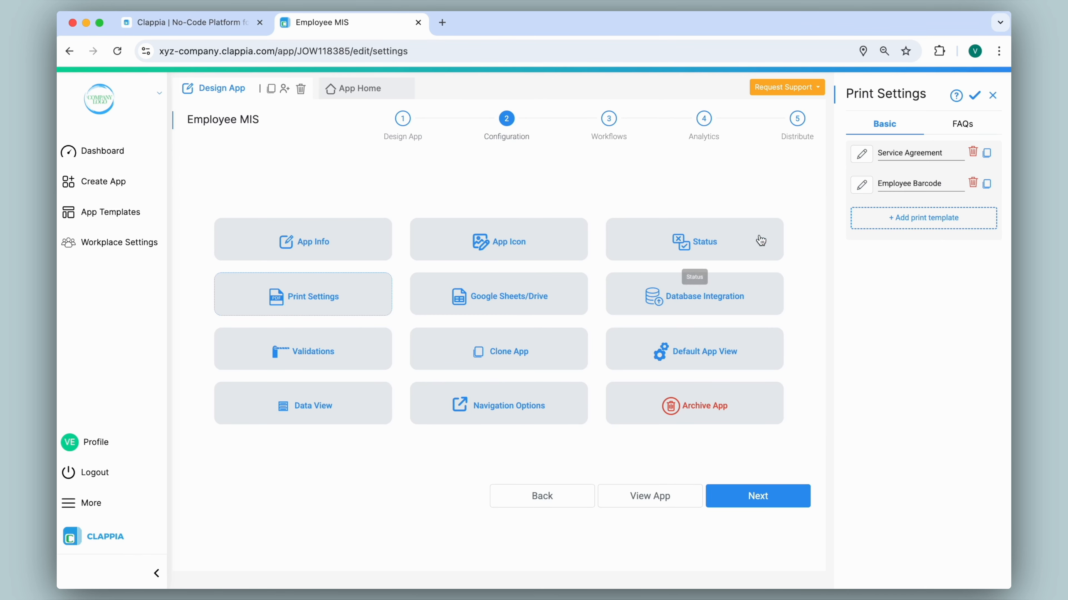
pyautogui.click(861, 185)
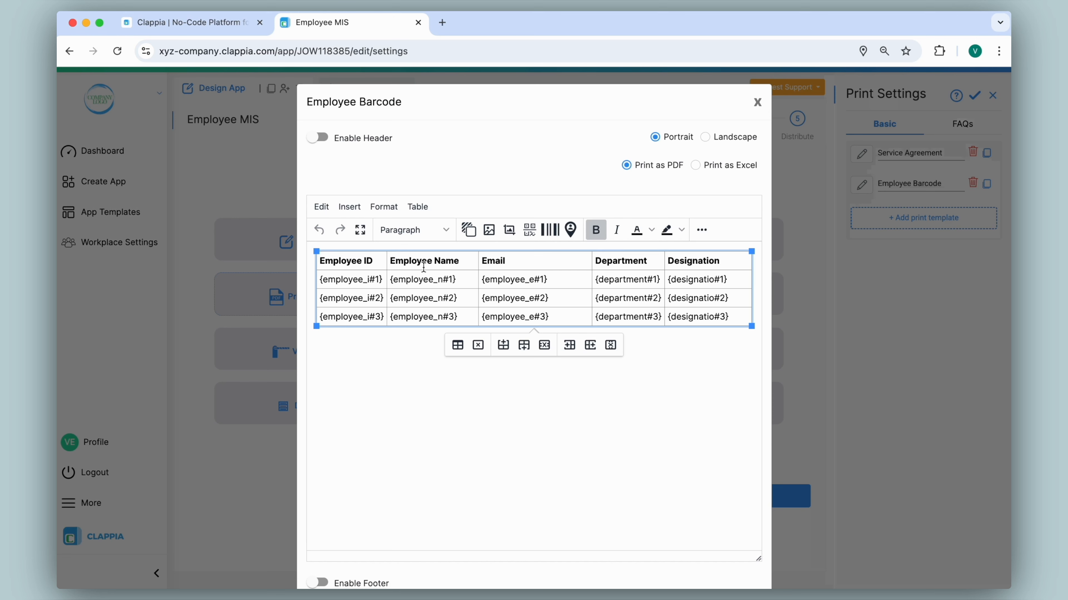
pyautogui.click(569, 345)
pyautogui.write('Barcodes')
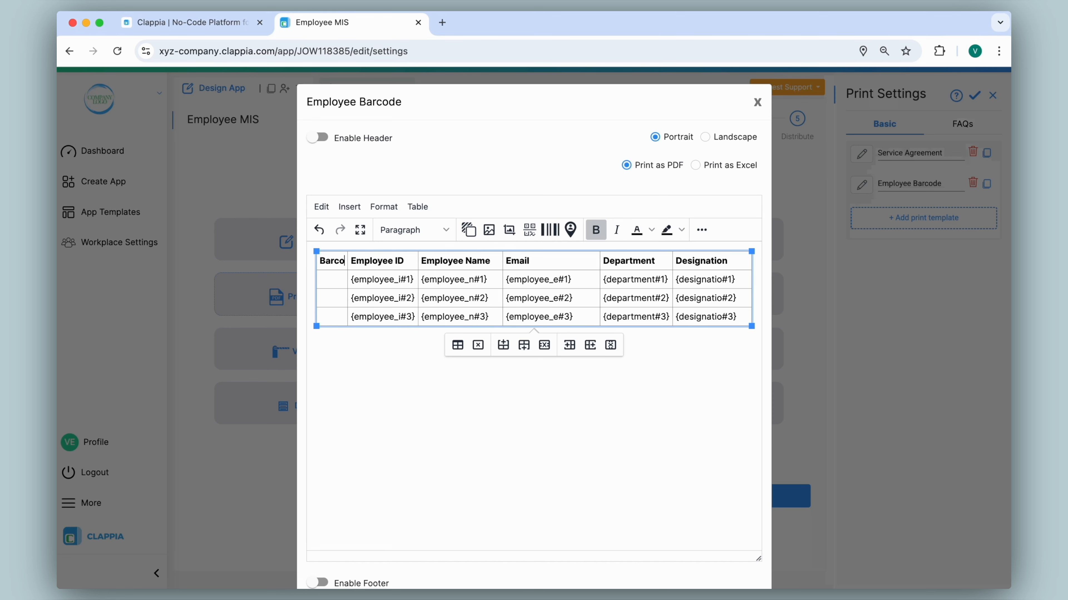
# Step: Insert a bar code of the Employee ID field with section index 1 in the first data row of the Barcodes column
pyautogui.click(341, 280)
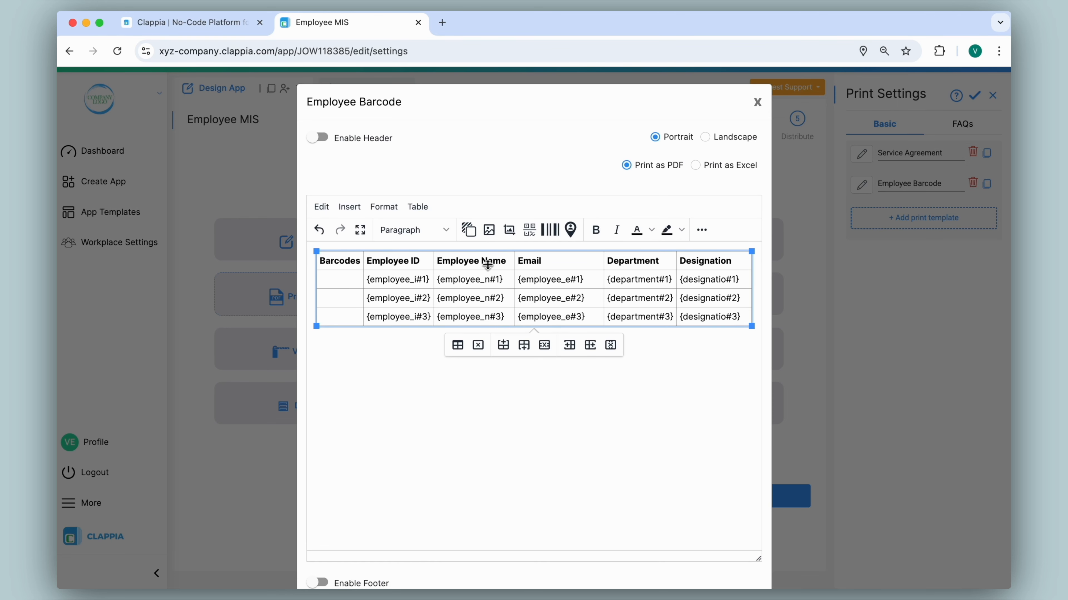
pyautogui.click(554, 230)
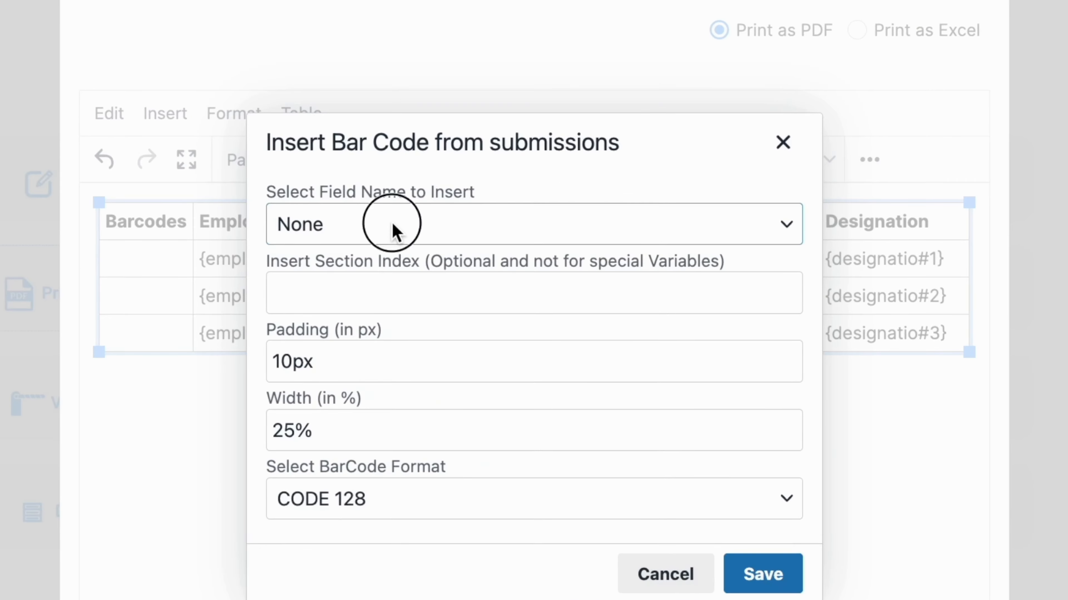
pyautogui.click(392, 227)
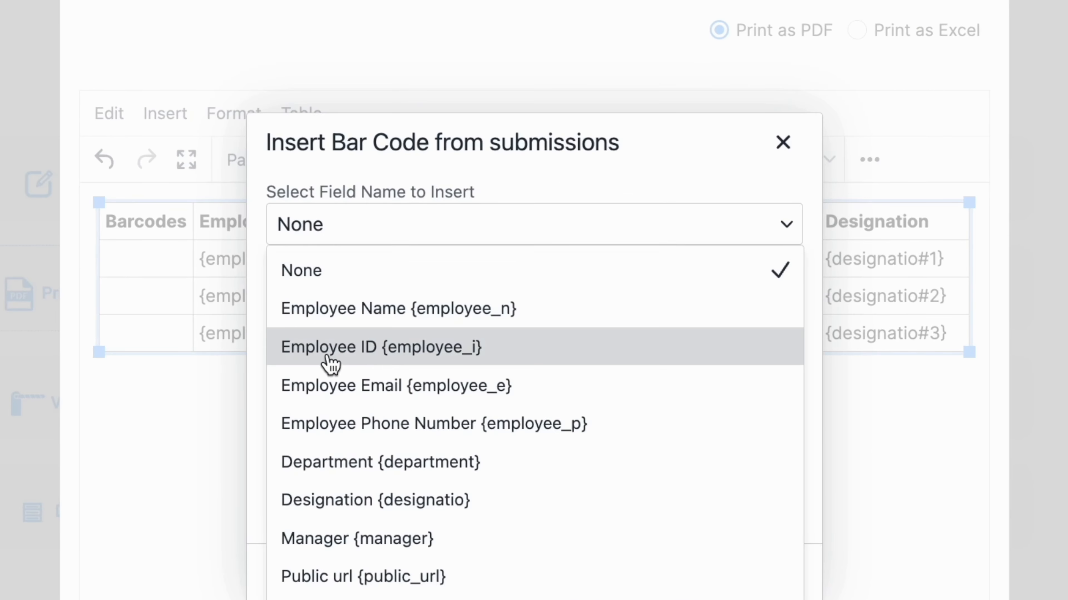
pyautogui.click(508, 348)
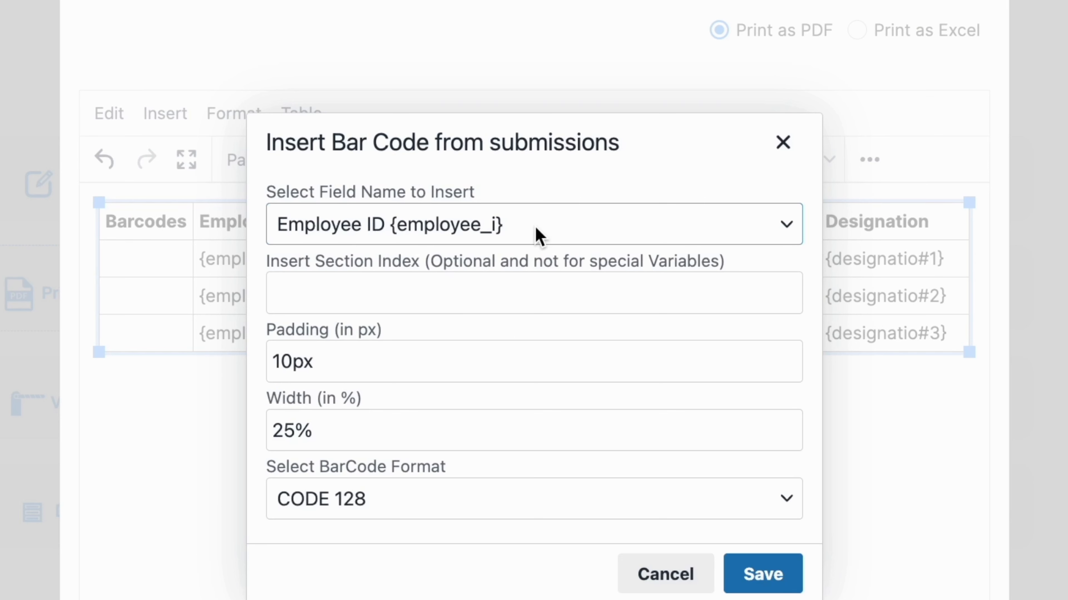
pyautogui.click(482, 299)
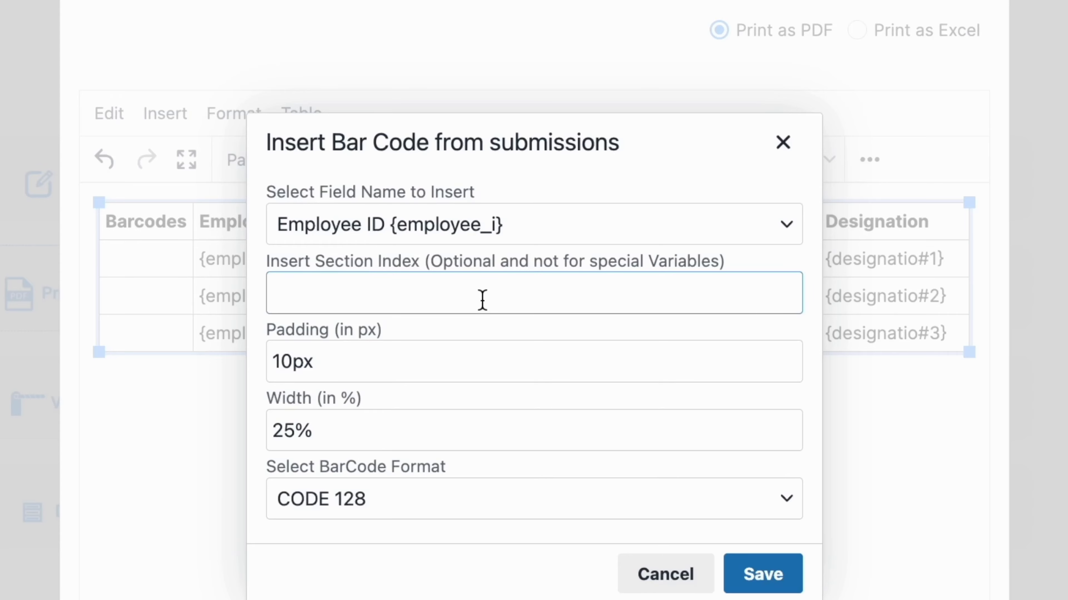
pyautogui.write('1')
pyautogui.click(763, 574)
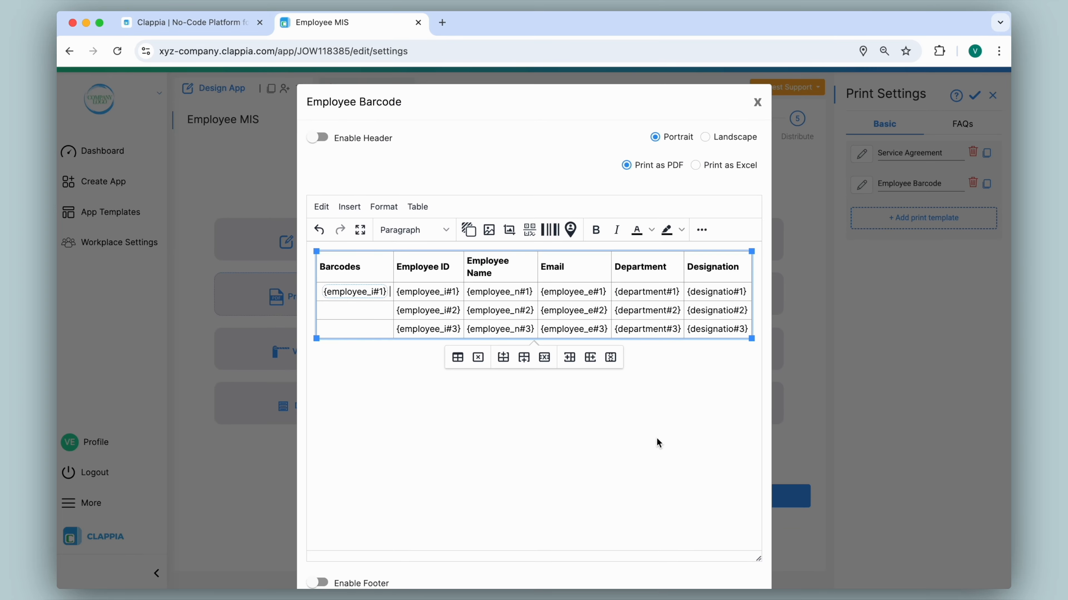
# Step: Insert a bar code of the Employee ID field with section index 2 in the second data row of the Barcodes column
pyautogui.click(352, 308)
pyautogui.click(549, 229)
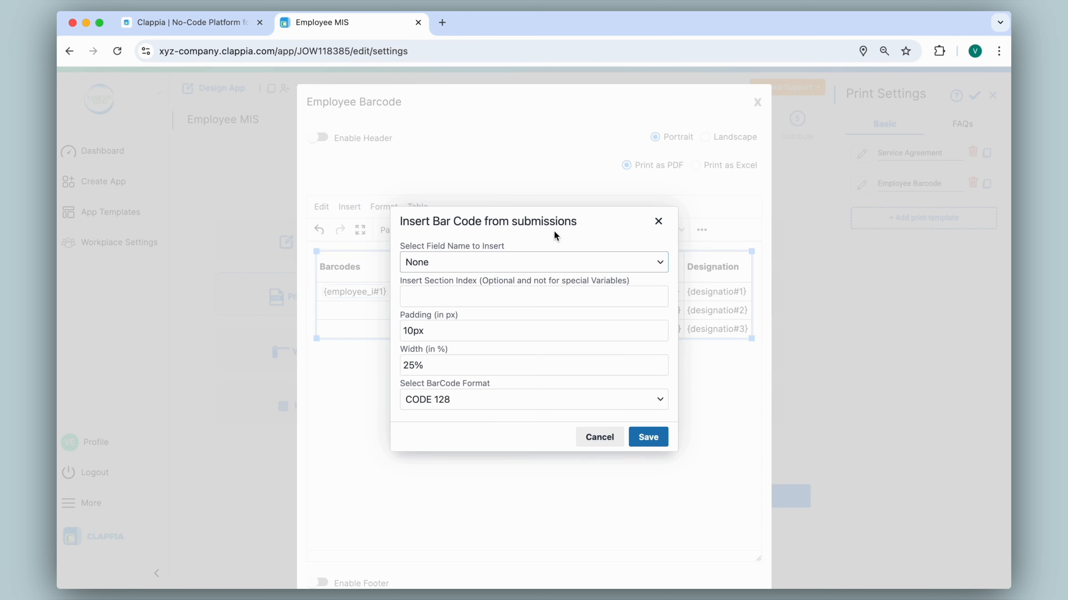
pyautogui.click(500, 265)
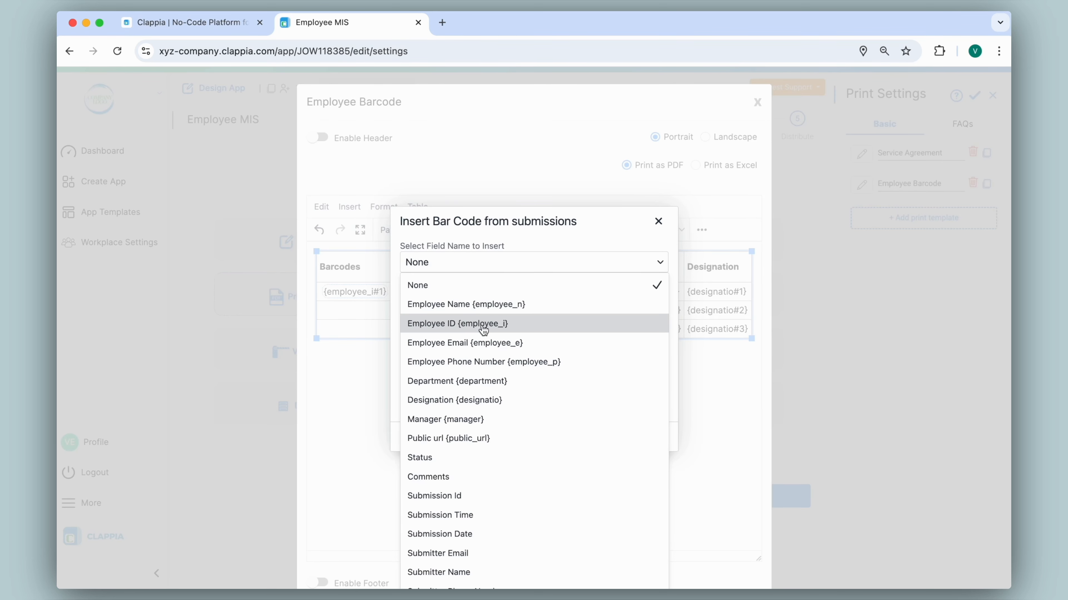
pyautogui.click(482, 324)
pyautogui.click(466, 296)
pyautogui.write('2')
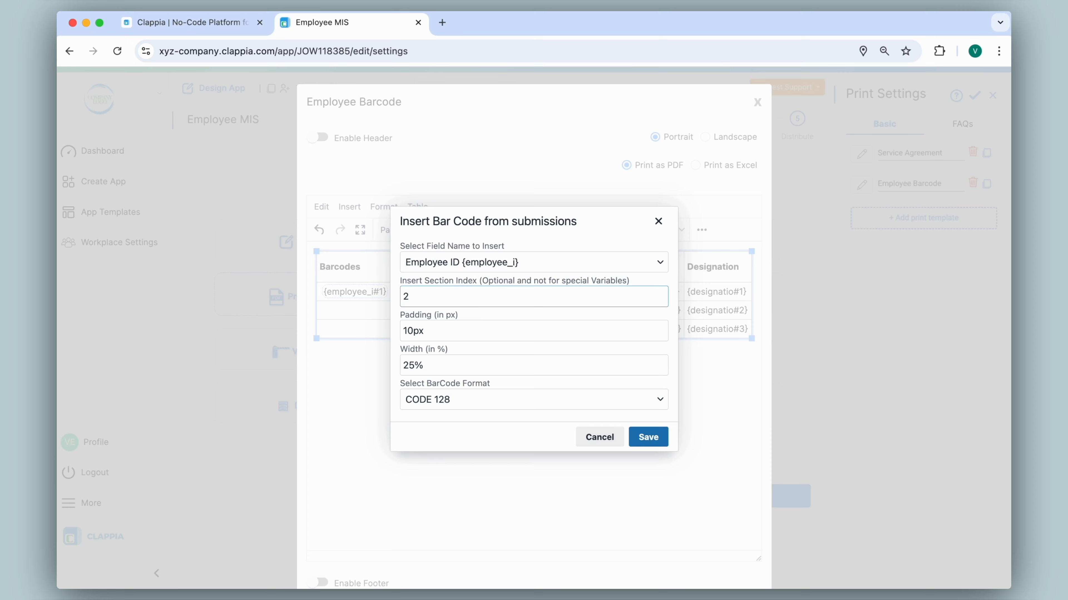
pyautogui.click(655, 439)
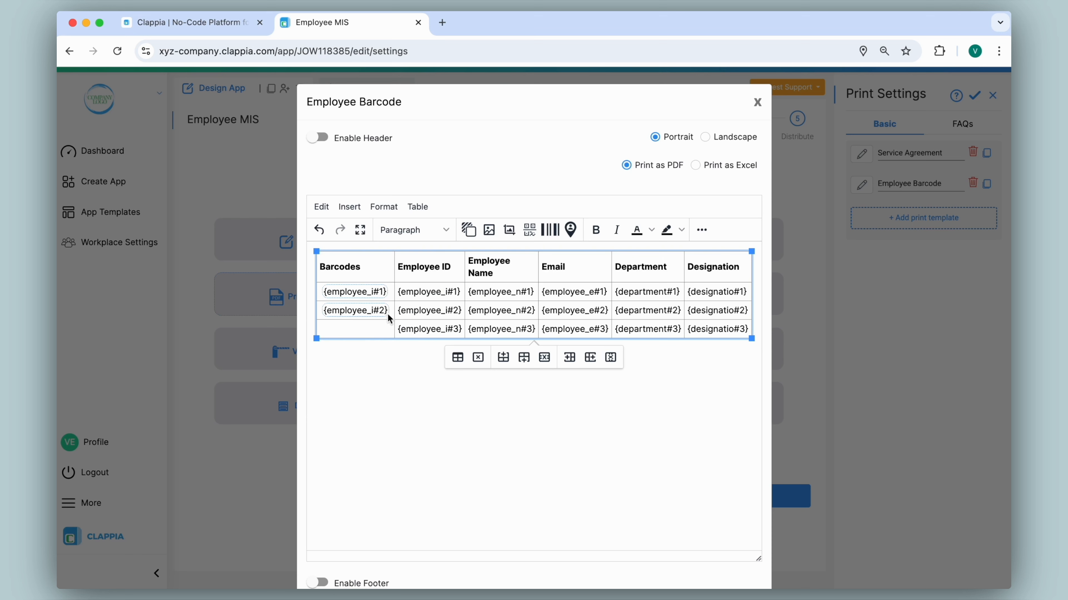
# Step: Insert a bar code of the Employee ID field with section index 3 in the third data row of the Barcodes column
pyautogui.click(546, 235)
pyautogui.click(456, 287)
pyautogui.click(453, 265)
pyautogui.click(457, 324)
pyautogui.click(646, 435)
# Step: Save the Employee Barcode print template and close its editor
pyautogui.scroll(-2, 646, 437)
pyautogui.click(688, 553)
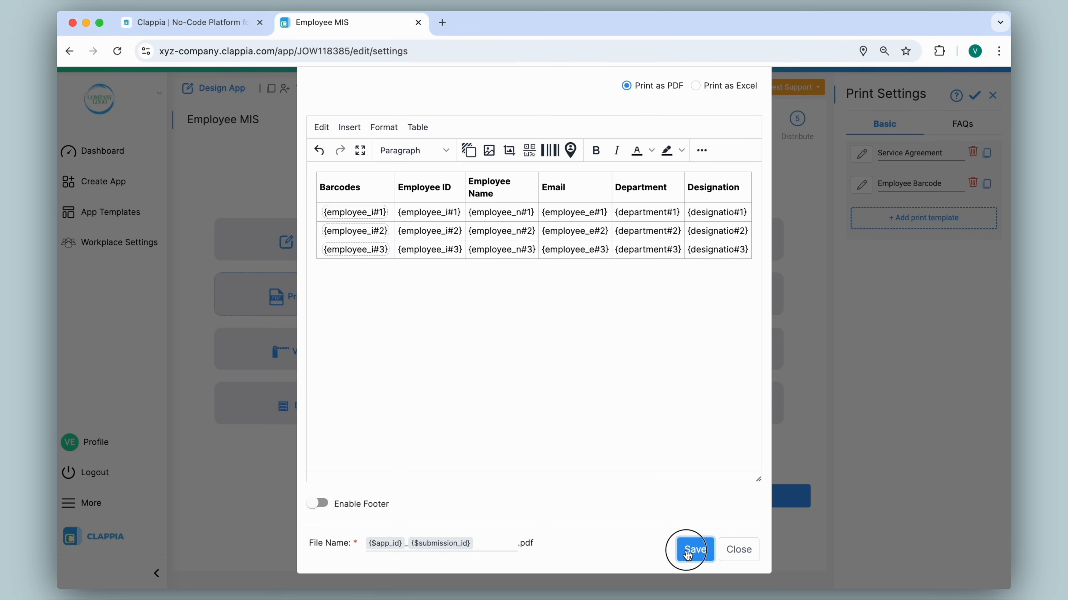
pyautogui.click(754, 554)
# Step: Open the first submission of the Employee MIS app, expand its Details - 3 section and review all its Details sections
pyautogui.click(381, 86)
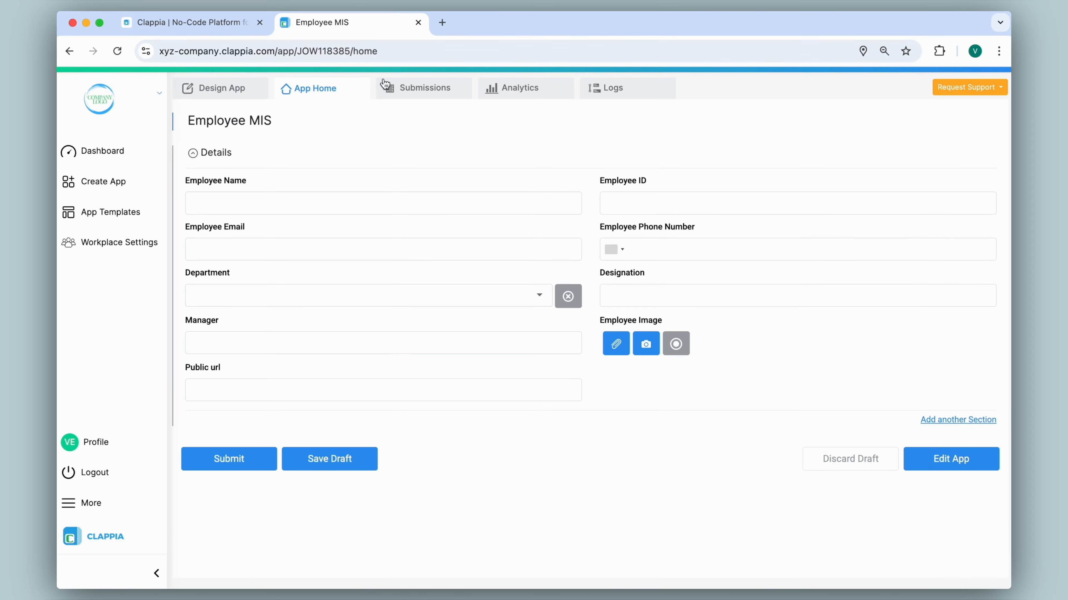
pyautogui.click(428, 96)
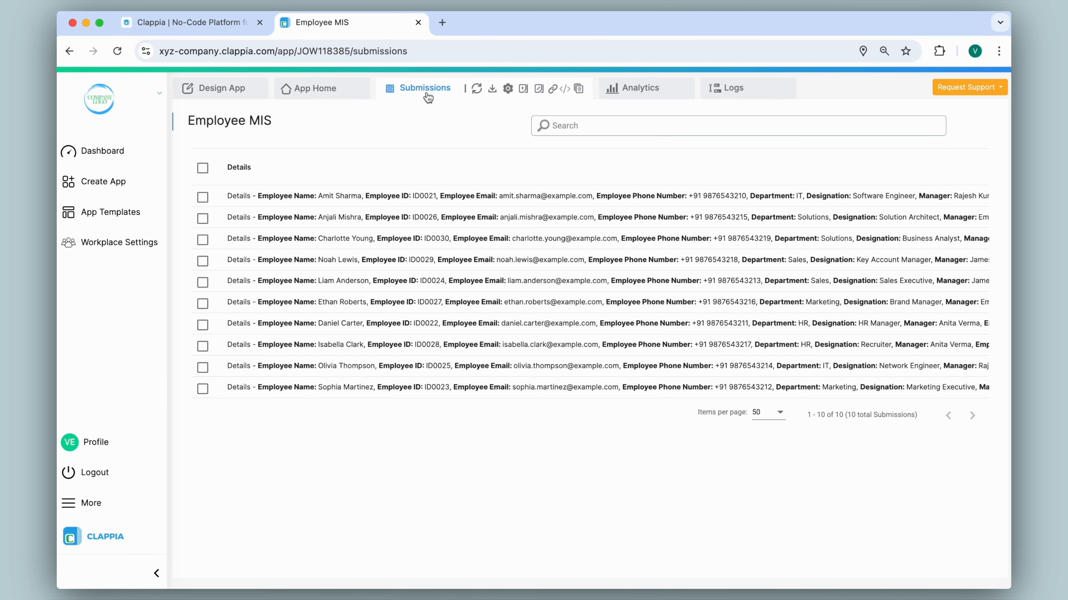
pyautogui.click(389, 201)
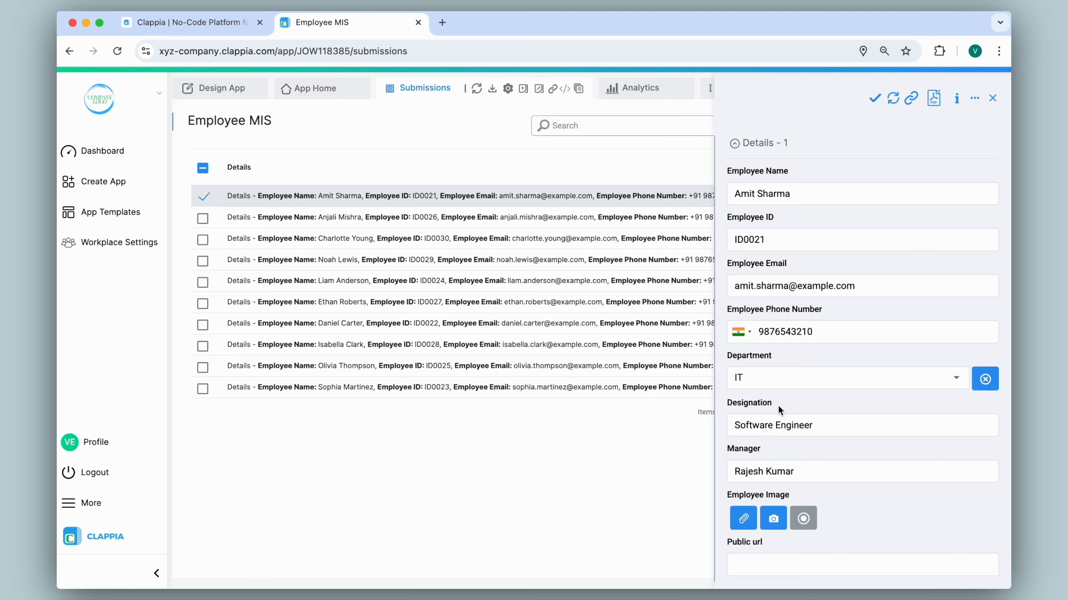
pyautogui.scroll(-10, 779, 410)
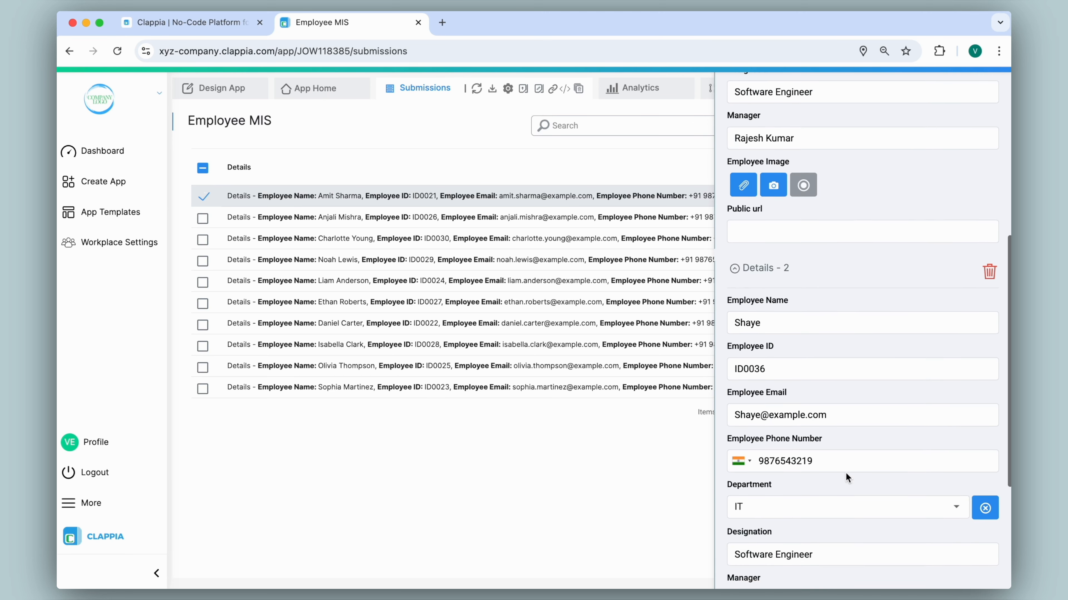
pyautogui.scroll(-4, 829, 269)
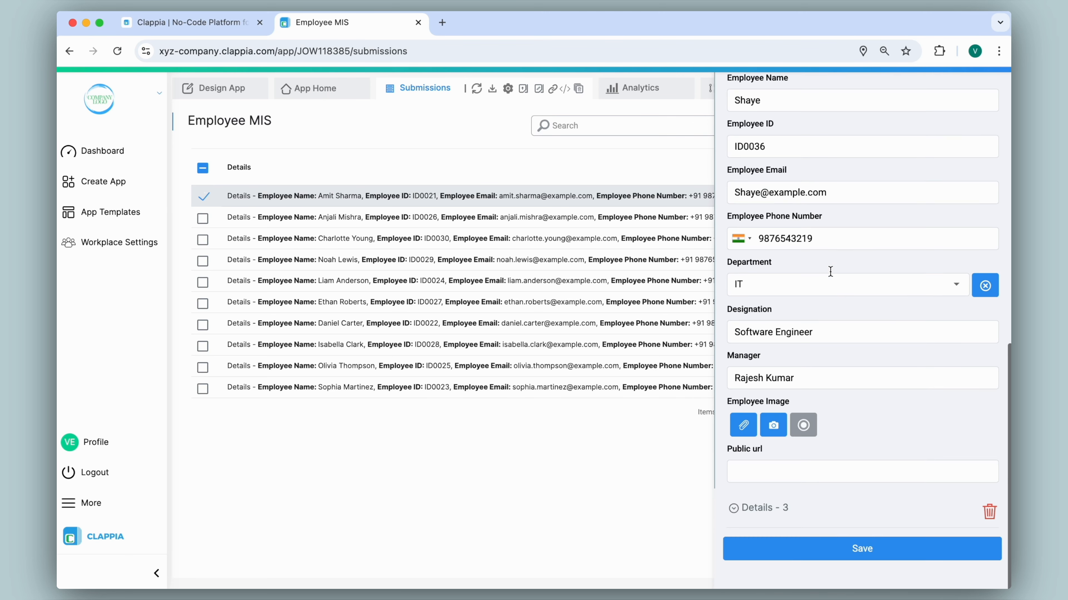
pyautogui.click(772, 518)
pyautogui.scroll(7, 840, 449)
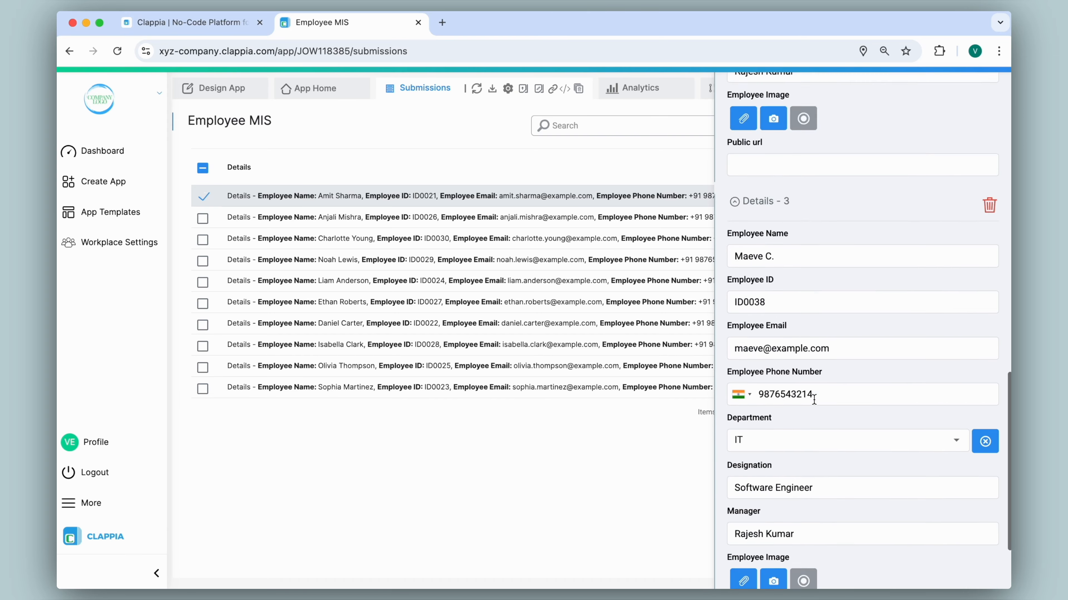
pyautogui.scroll(15, 815, 404)
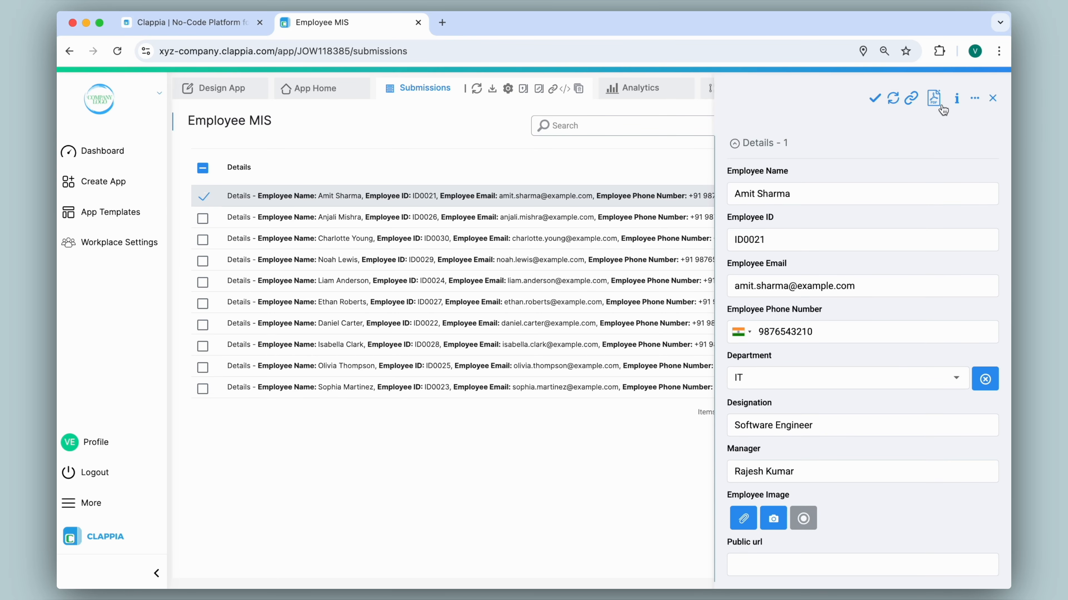
# Step: Generate the open submission's printout with the Employee Barcode template, view it without saving, and close the printout and the submission
pyautogui.click(934, 100)
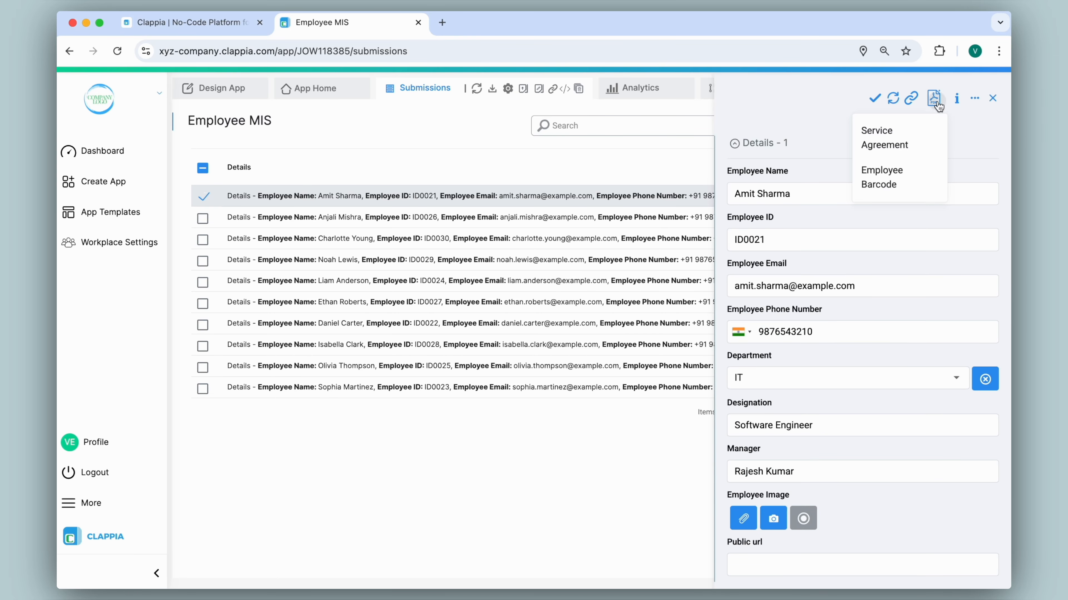
pyautogui.click(886, 185)
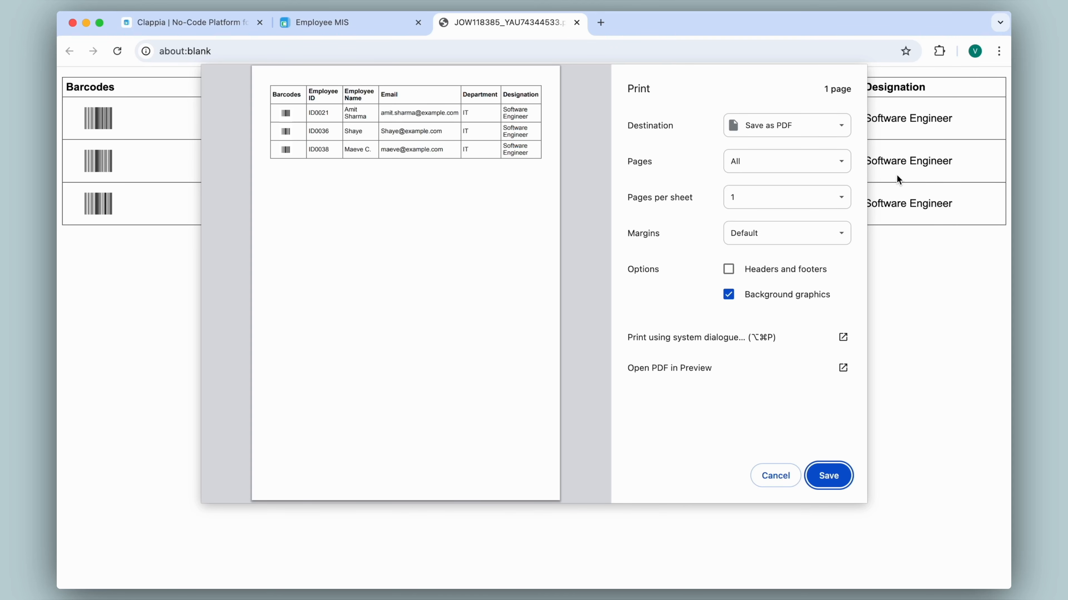
pyautogui.click(779, 479)
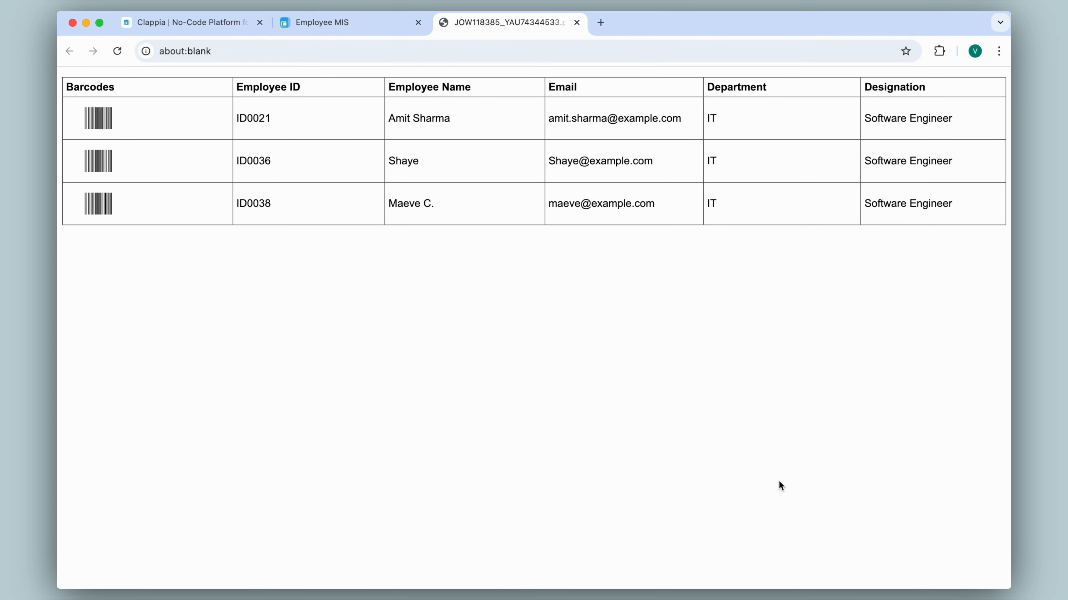
pyautogui.click(576, 23)
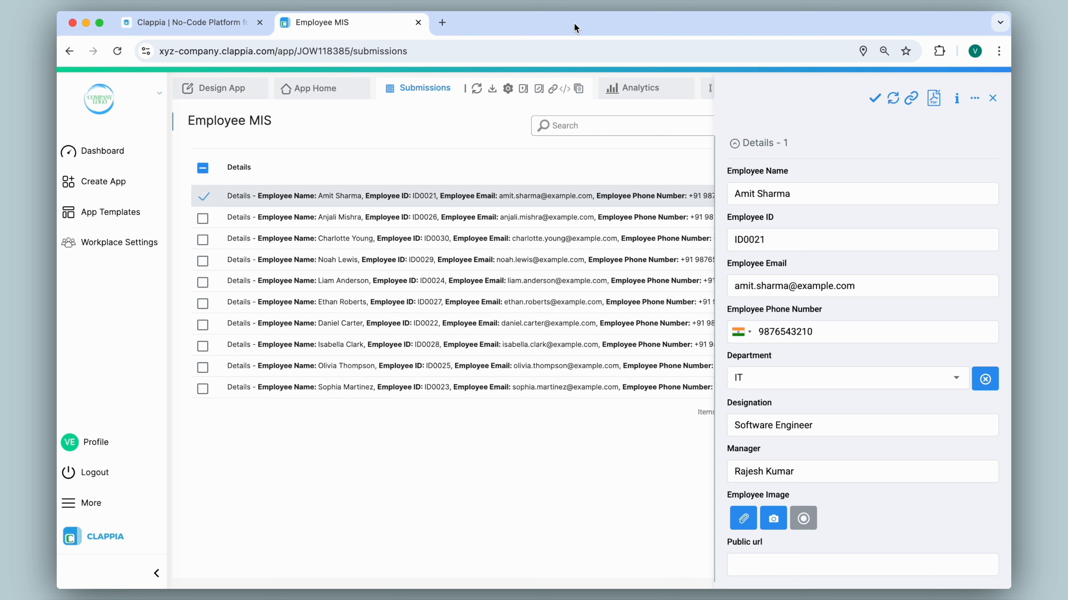
pyautogui.click(993, 99)
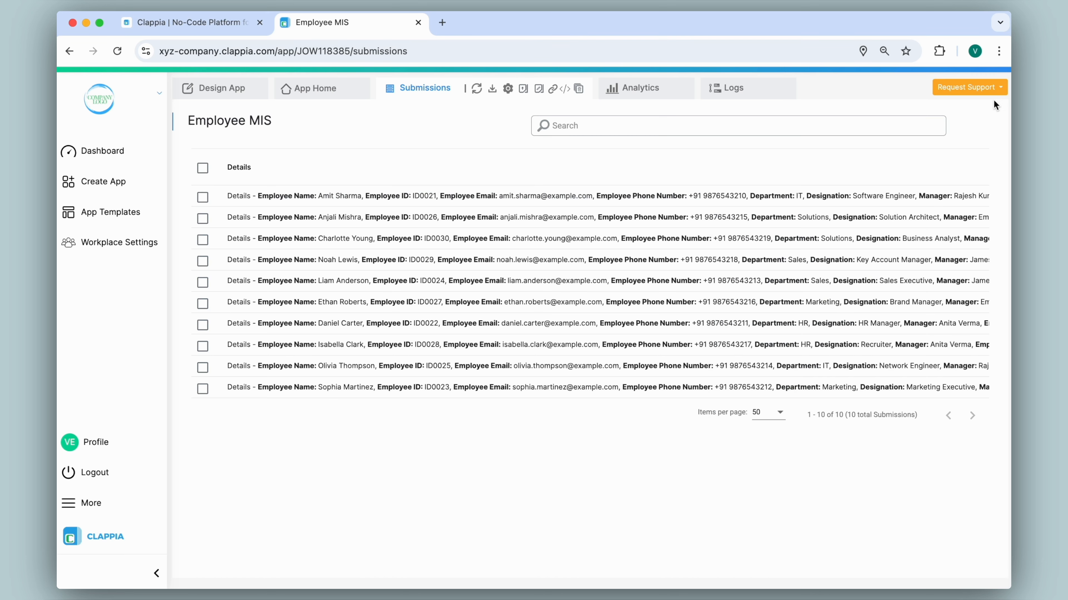
pyautogui.click(966, 93)
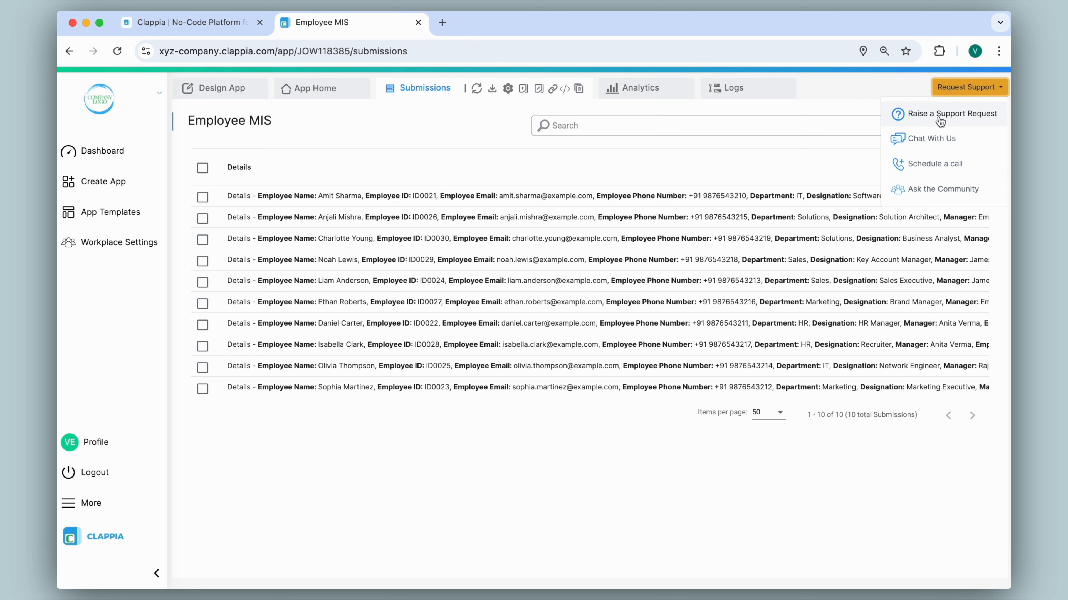
pyautogui.click(879, 85)
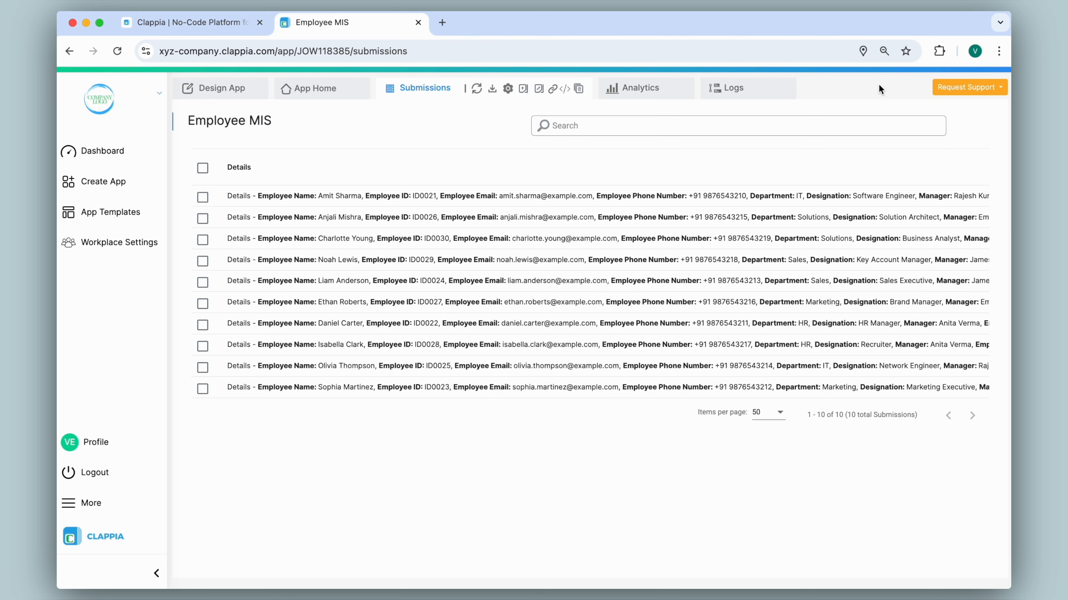